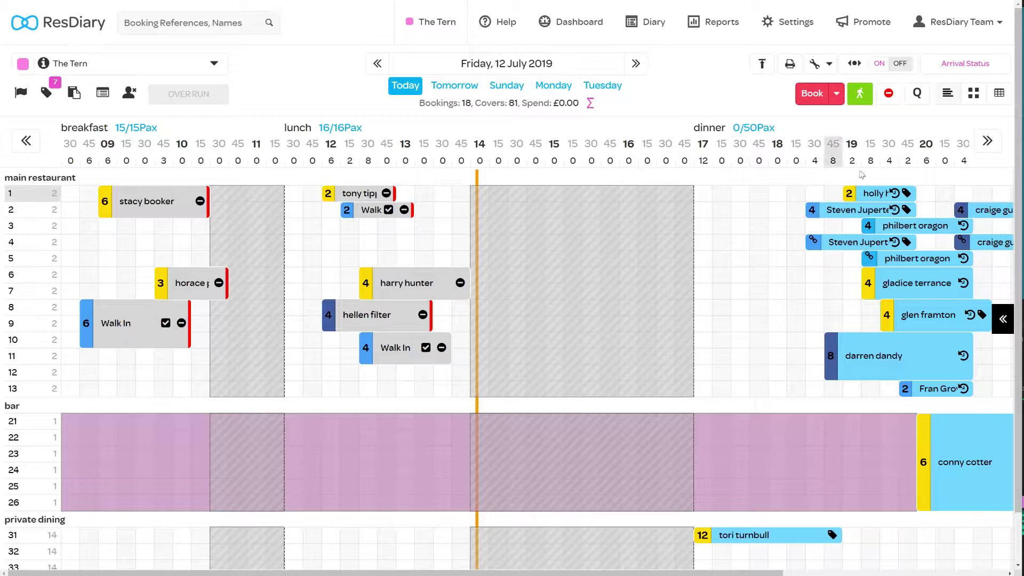
Step: Switch the diary's colour legend to Channels so bookings are coloured by booking channel
left_click(954, 65)
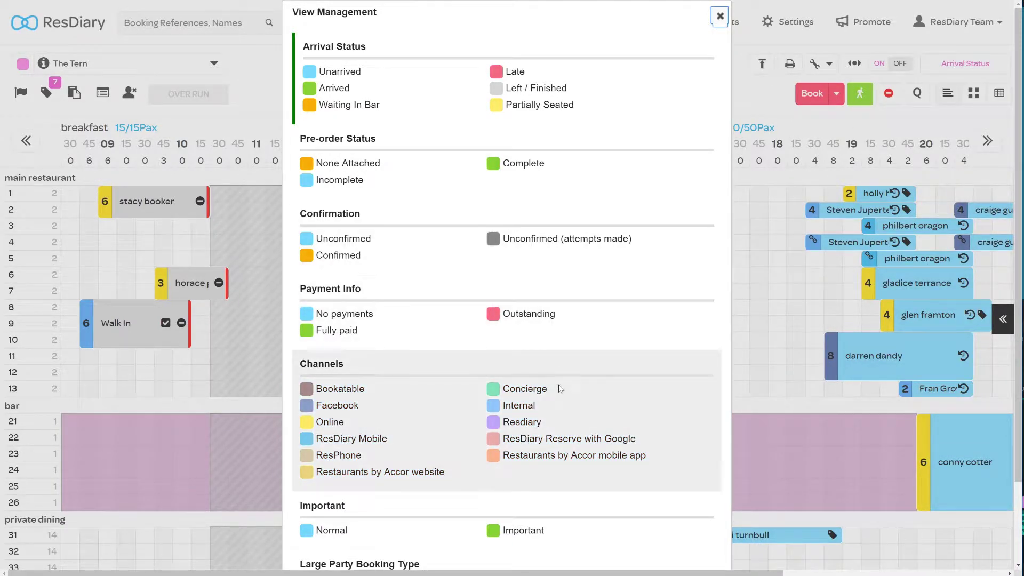
left_click(560, 388)
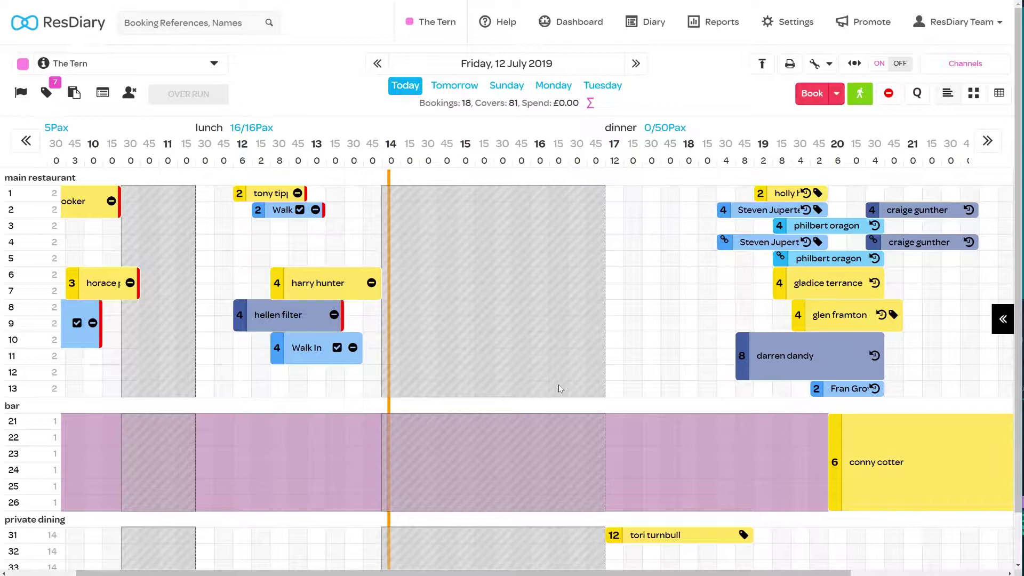
left_click(360, 286)
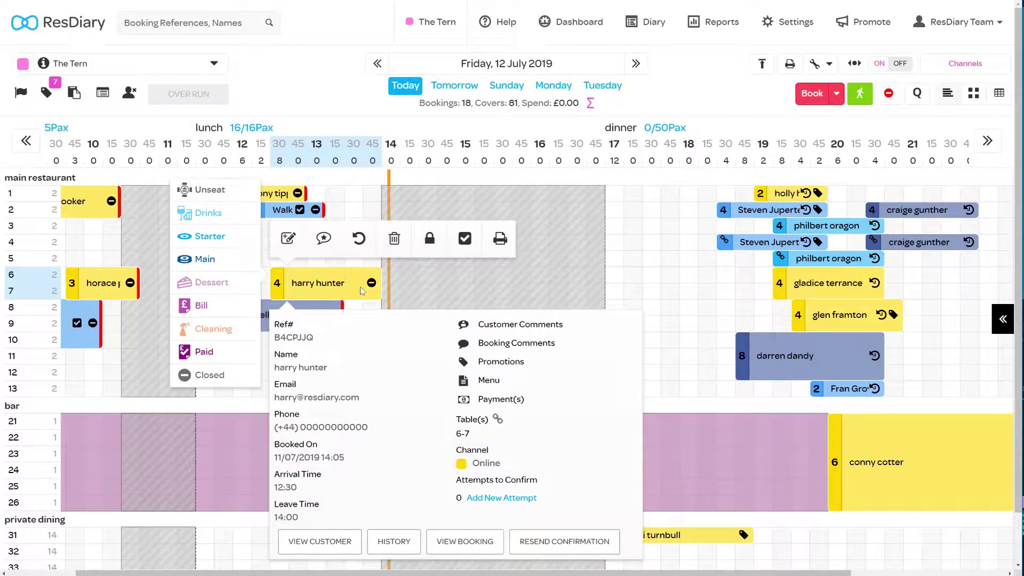
left_click(978, 100)
left_click(207, 349)
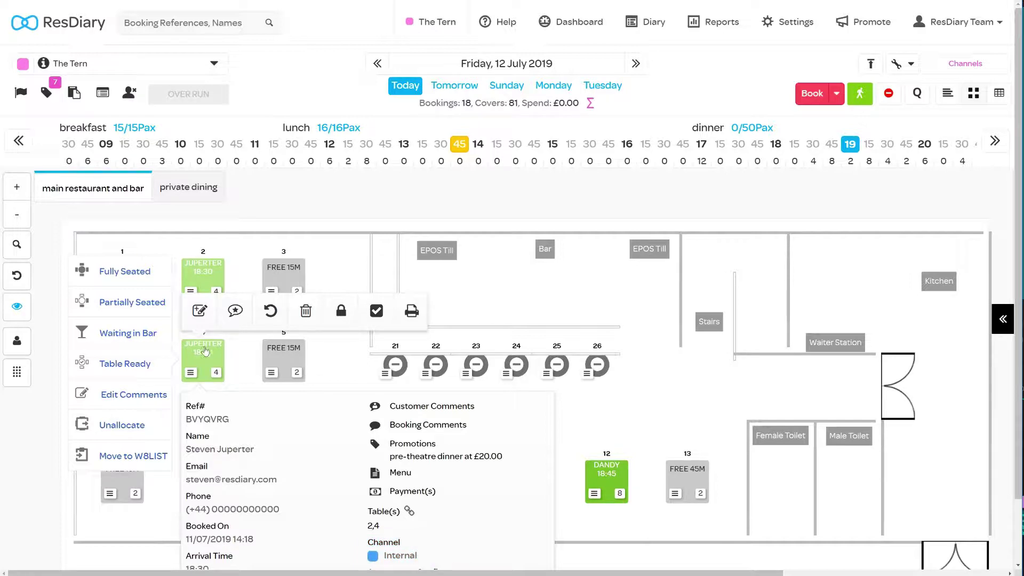
left_click(1000, 96)
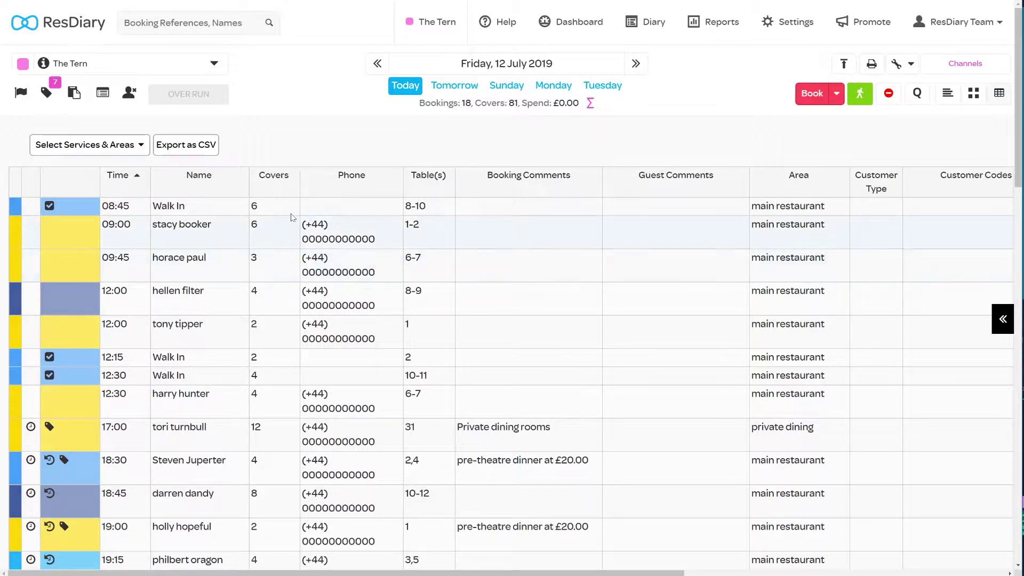
left_click(314, 214)
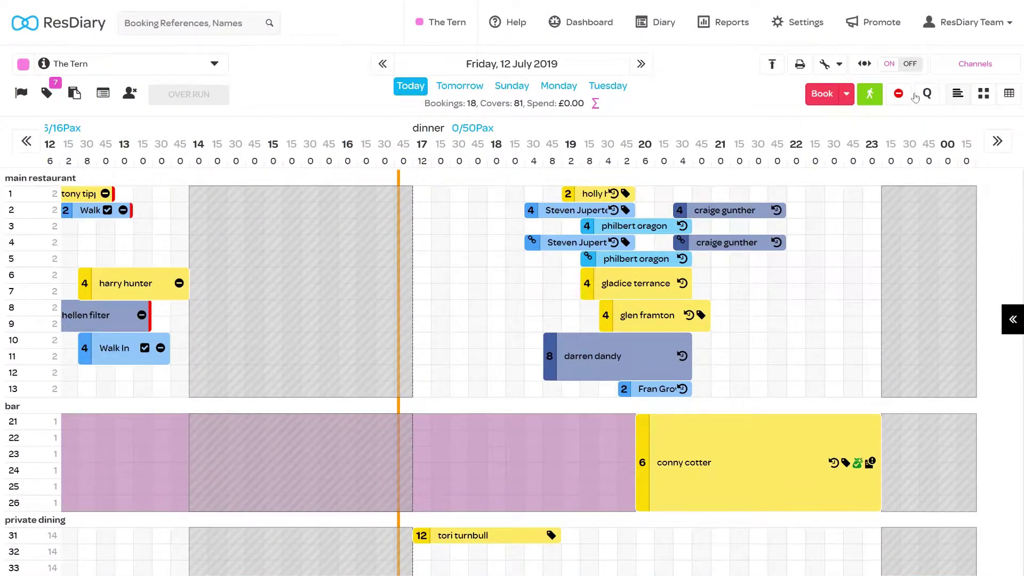
Step: From Promote, open Manage Booking Channels and scroll down to the Private Channels list
left_click(890, 22)
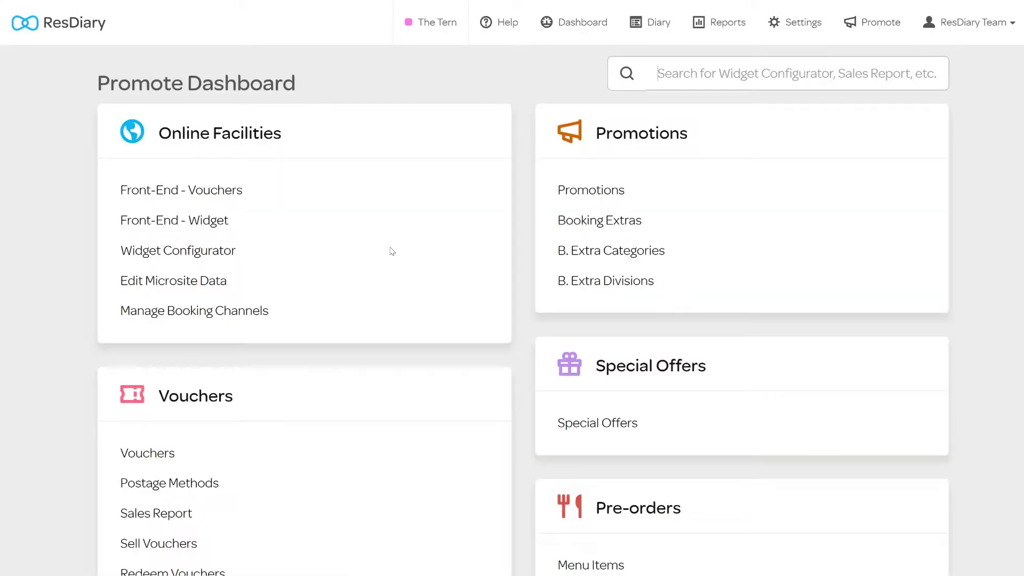
left_click(248, 310)
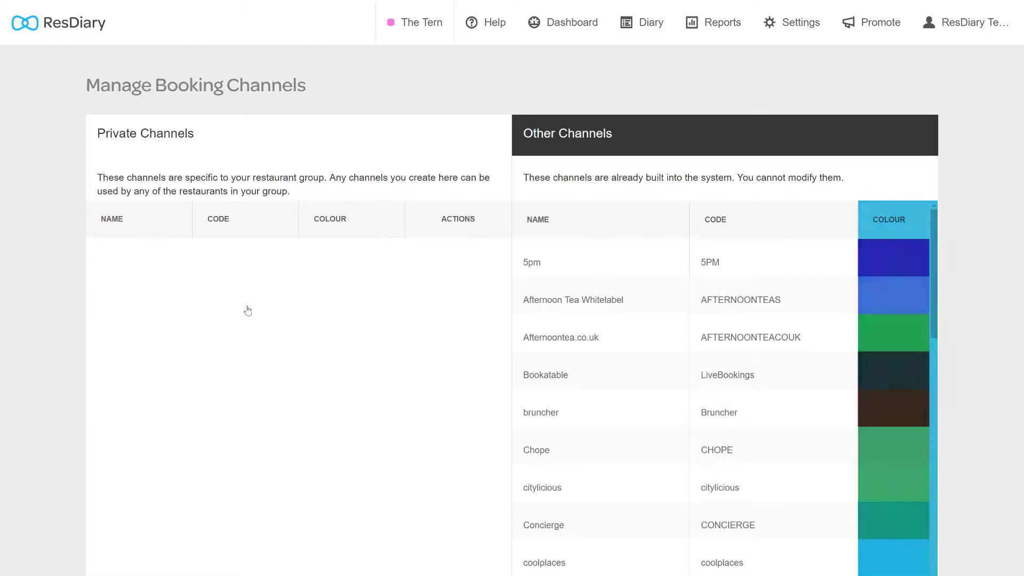
scroll(249, 310, "down", 3)
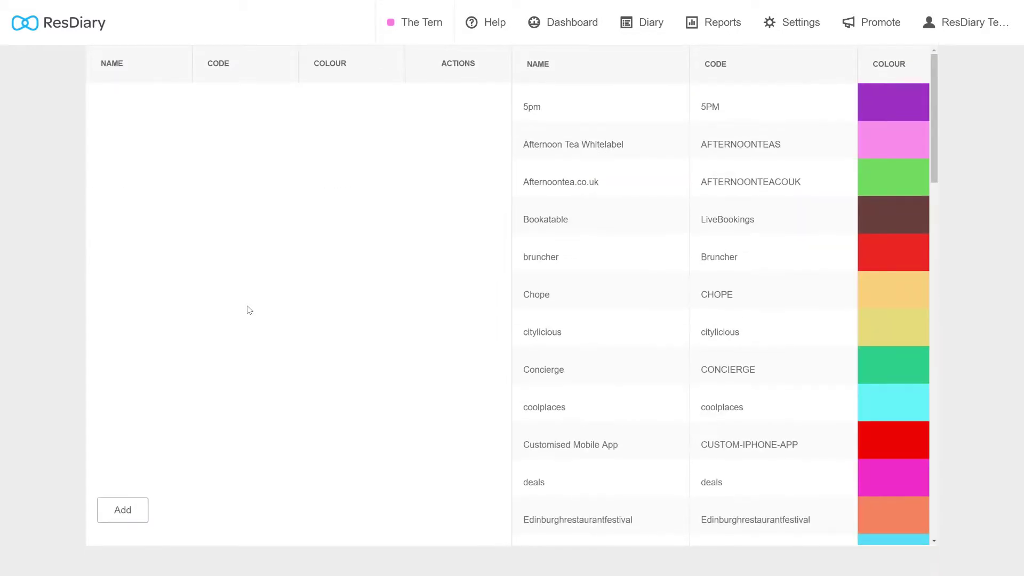
Step: Add and save private channel 'web widget 2' with code WW2 and light blue colour #41b8ec
left_click(124, 518)
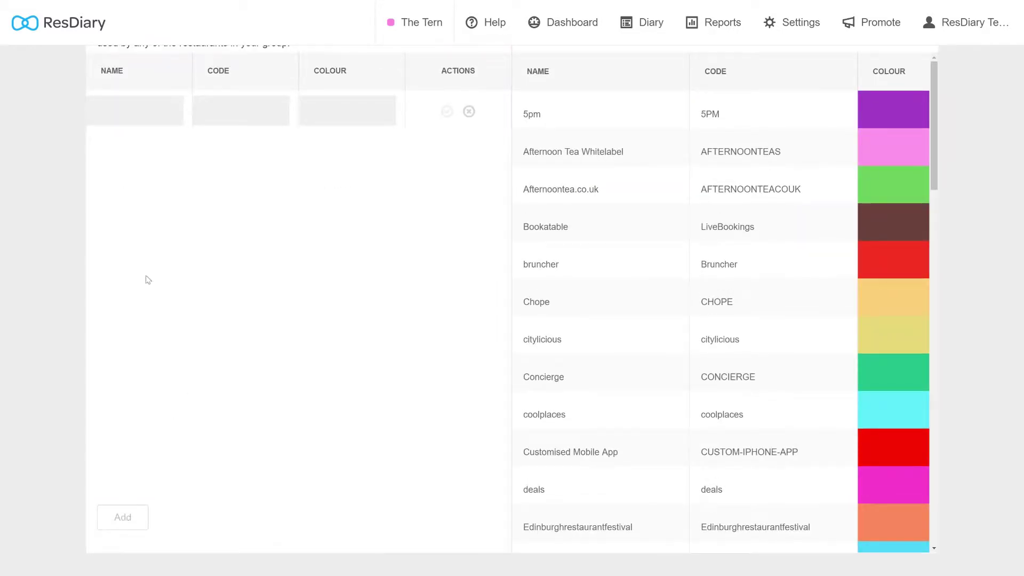
left_click(117, 123)
type("web widget 2")
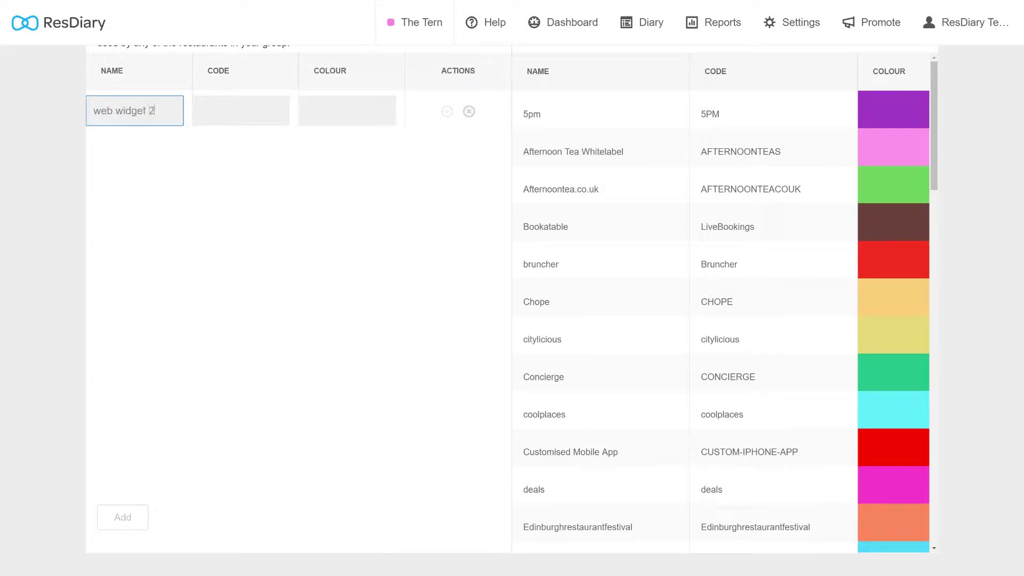
key("Tab")
type("WW2")
key("Tab")
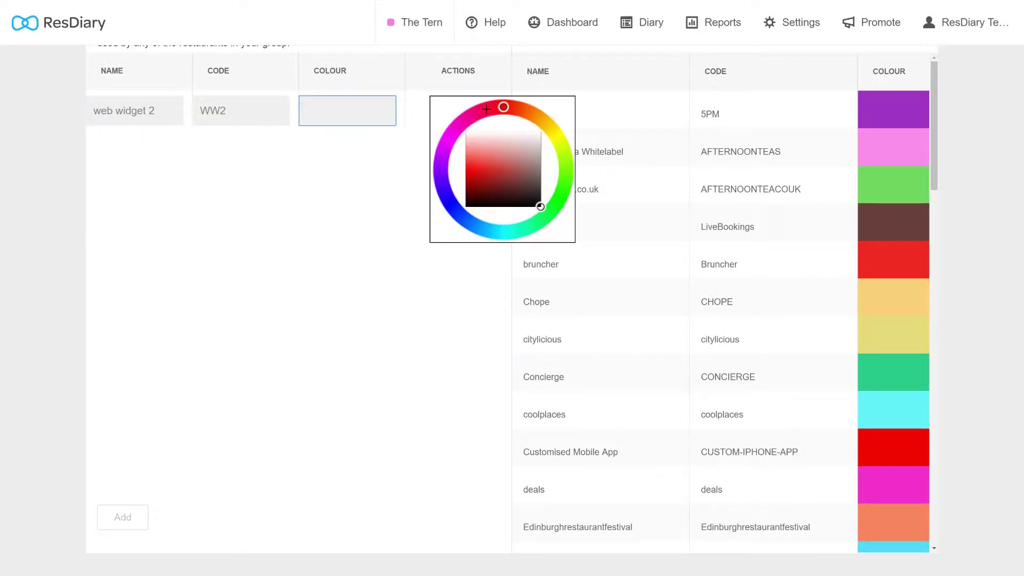
left_click_drag(503, 107, 478, 162)
left_click(360, 191)
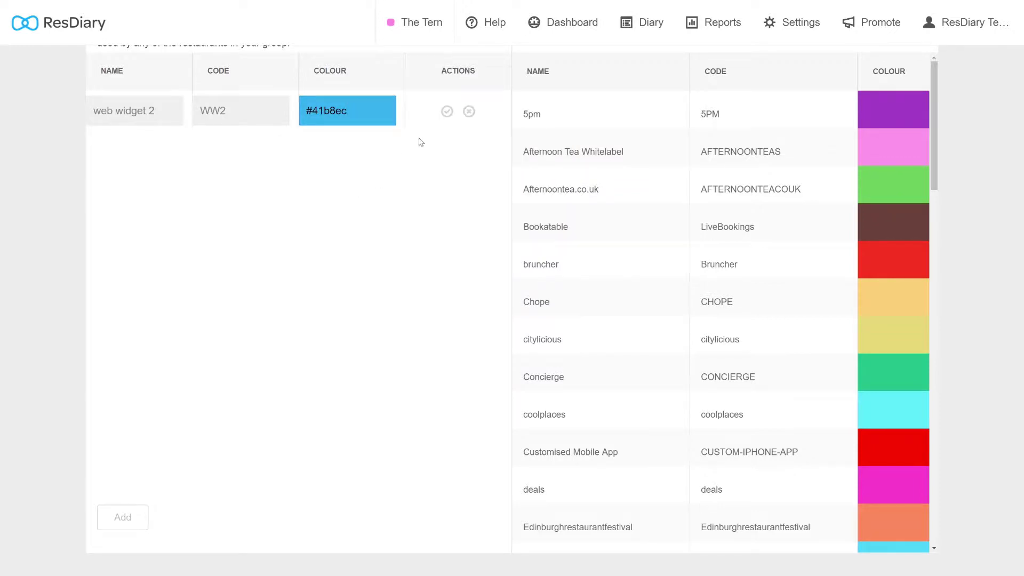
left_click(447, 111)
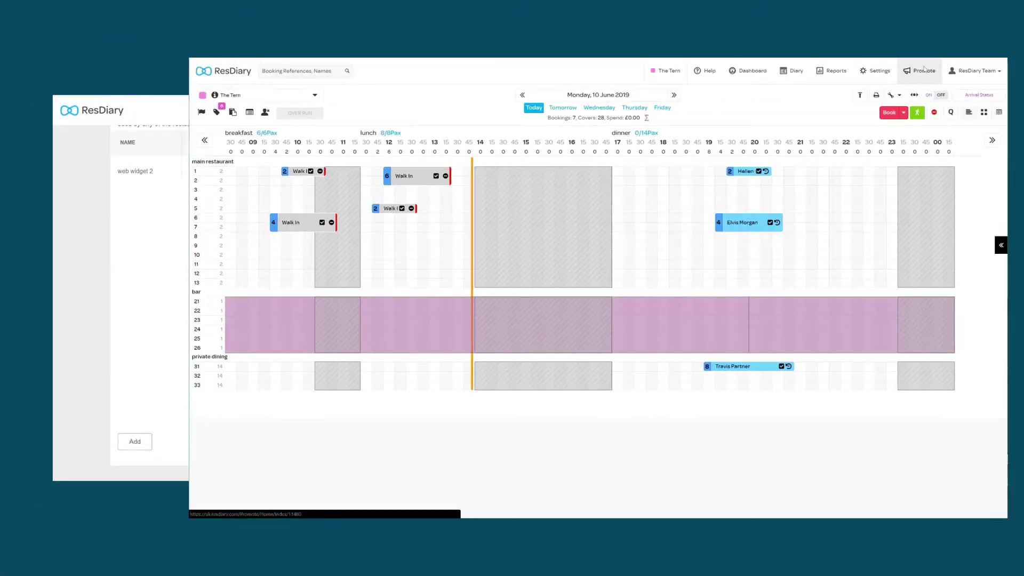
Step: Open the Widget Configurator from the Promote dashboard to review the booking widgets
left_click(914, 71)
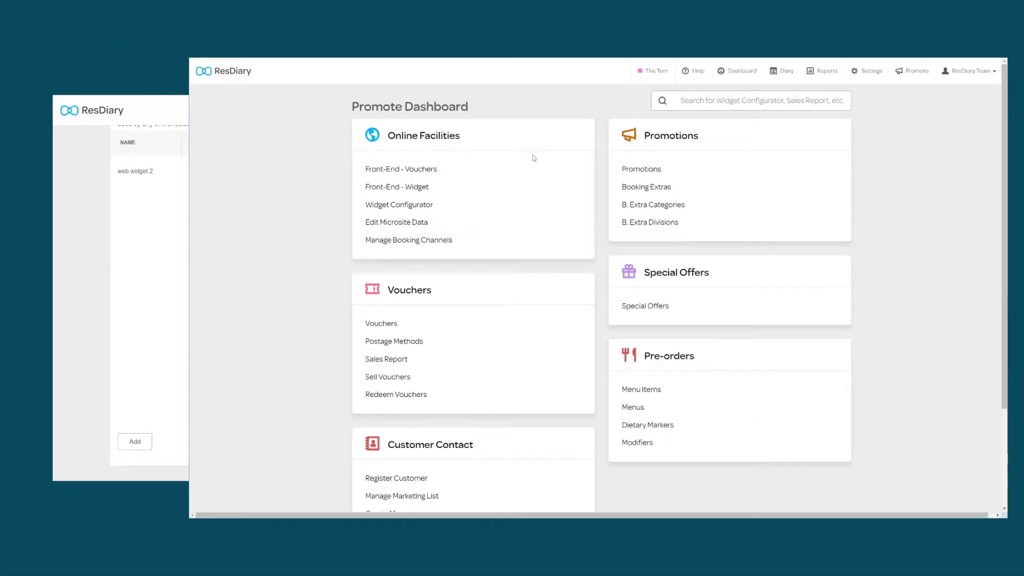
left_click(419, 205)
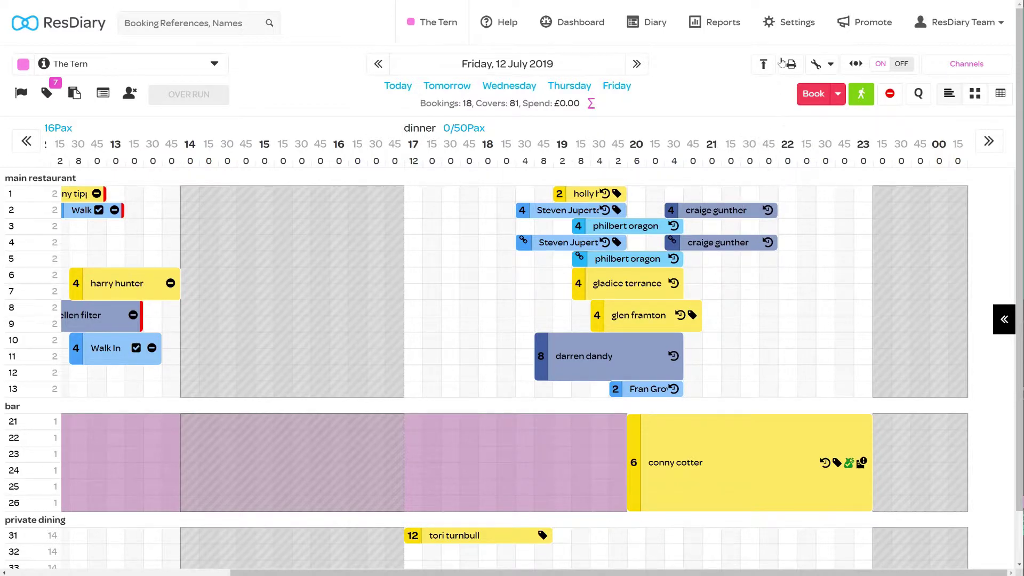
Step: From Settings, open Manage Bookings By Channel for the NormalOPS operating segment
left_click(793, 13)
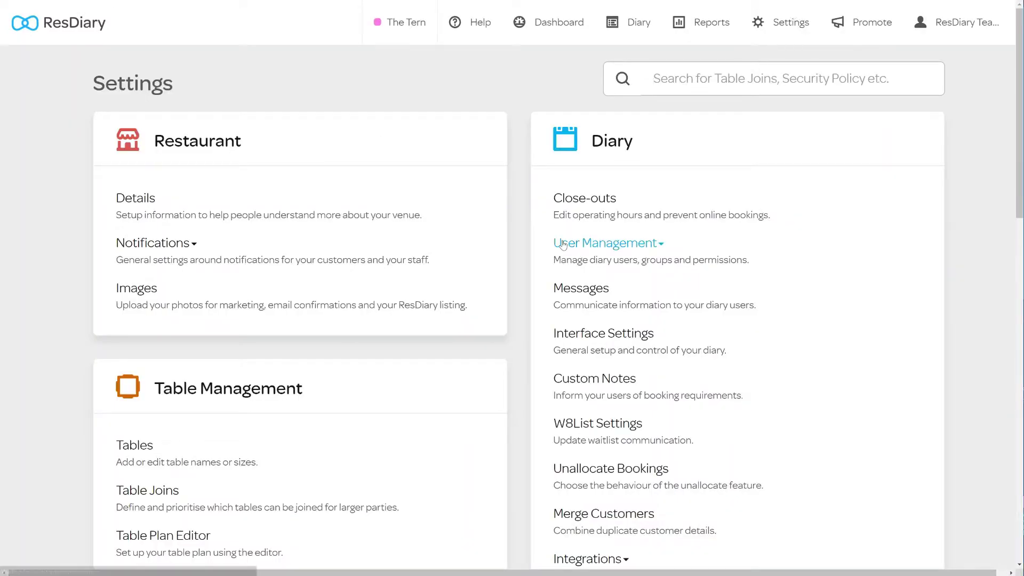
scroll(441, 265, "down", 10)
left_click(266, 243)
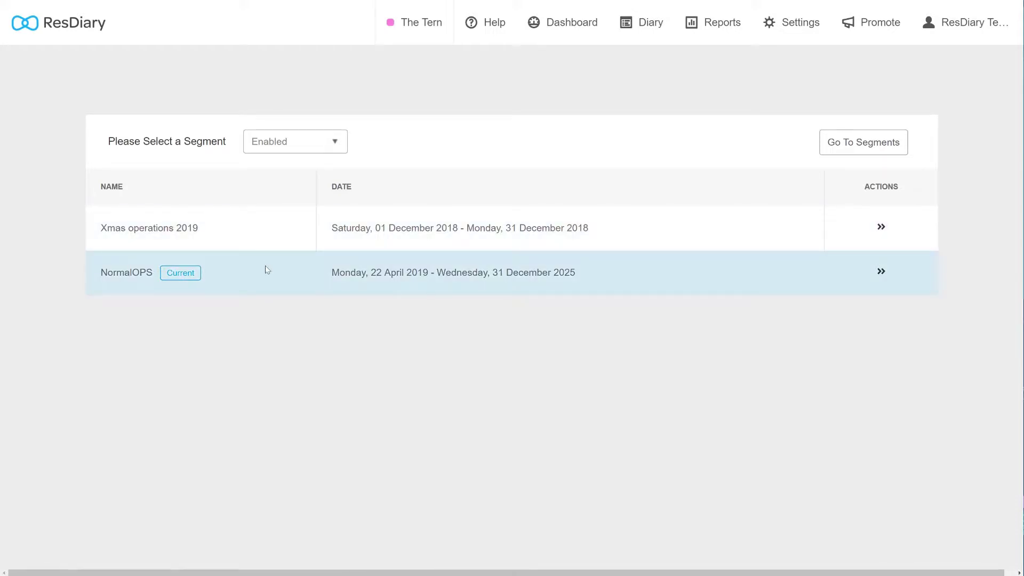
left_click(266, 269)
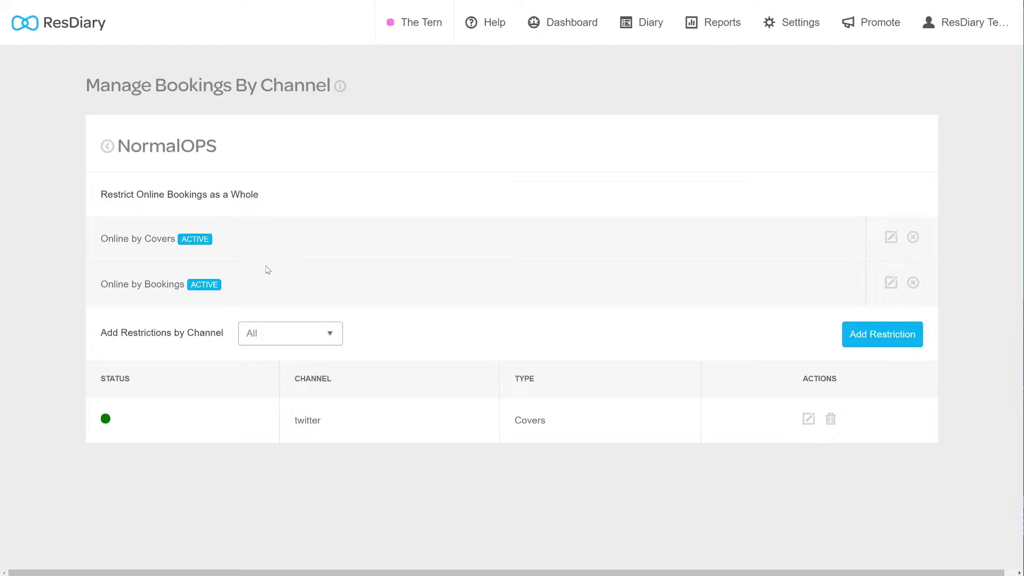
Step: Edit Online by Covers with day-specific caps: Sunday breakfast 20, Friday dinner 100, Saturday dinner 80
left_click(890, 237)
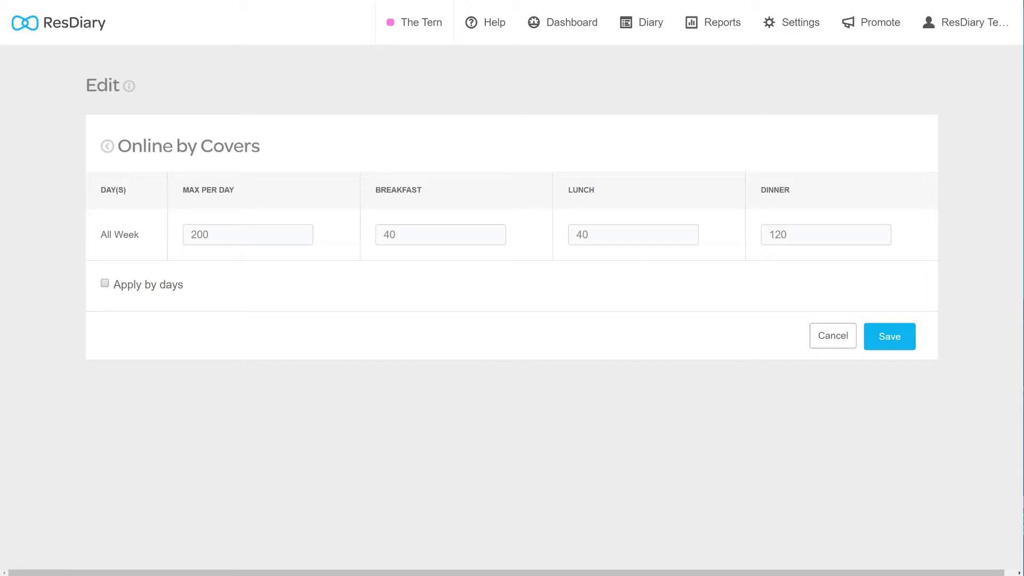
left_click(105, 284)
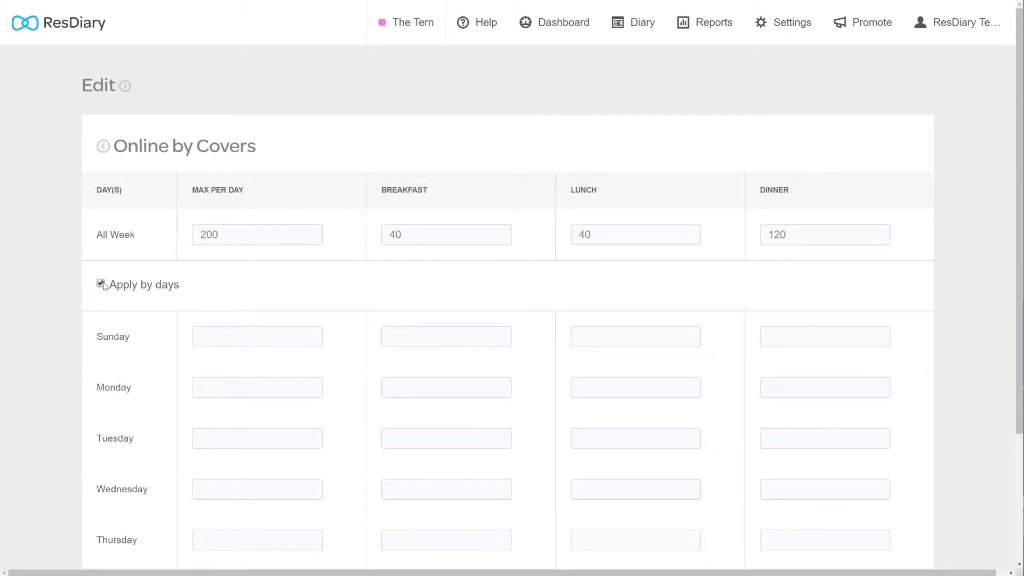
left_click(397, 337)
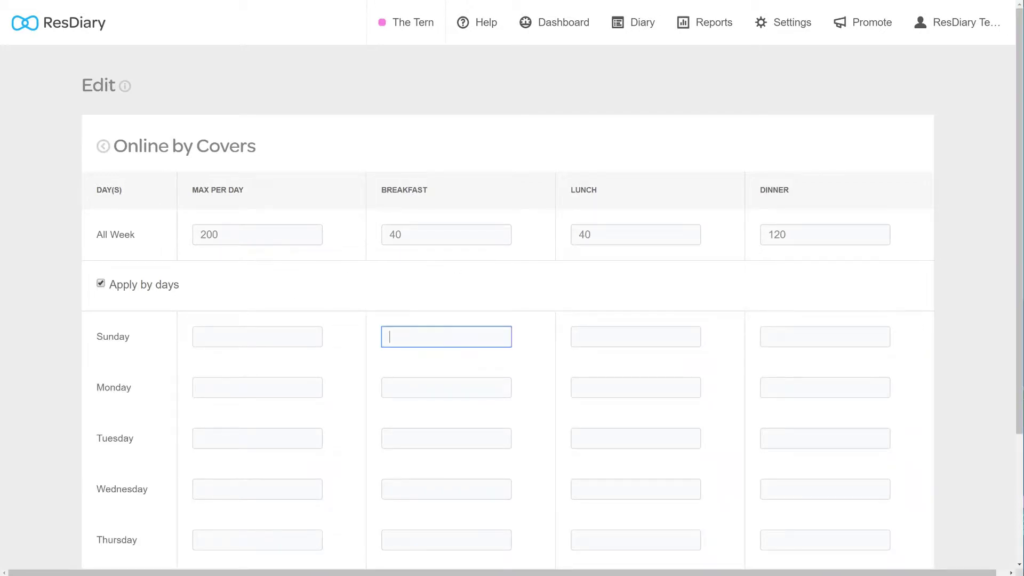
type("20")
scroll(413, 365, "down", 3)
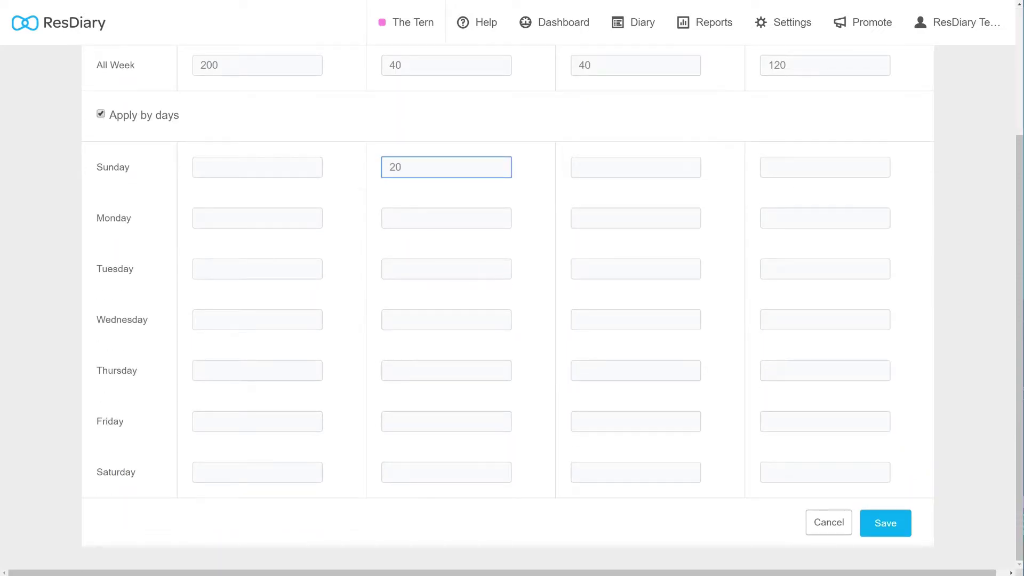
left_click(770, 421)
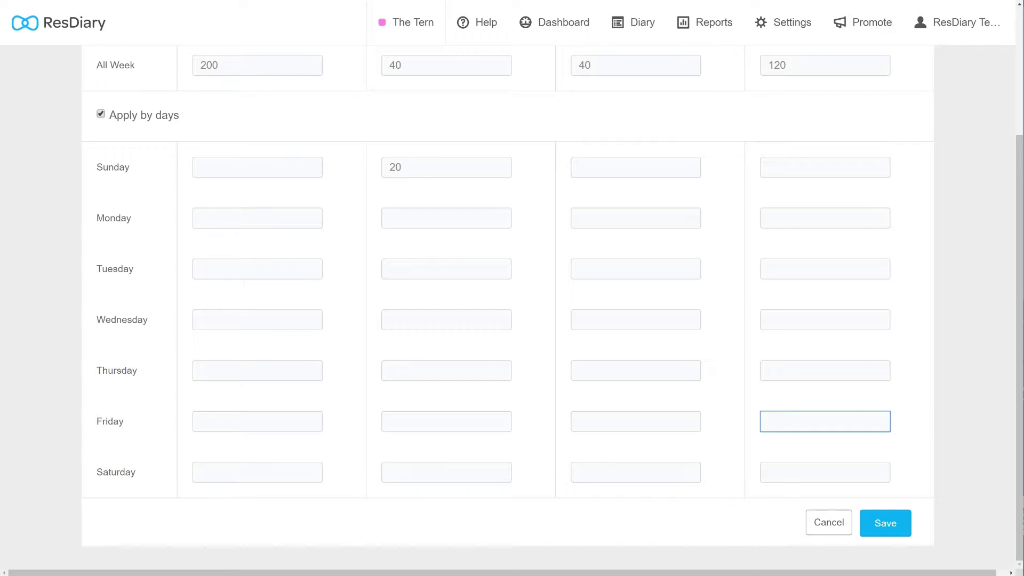
type("100")
left_click(200, 472)
key("Tab")
key("Tab")
key("Tab")
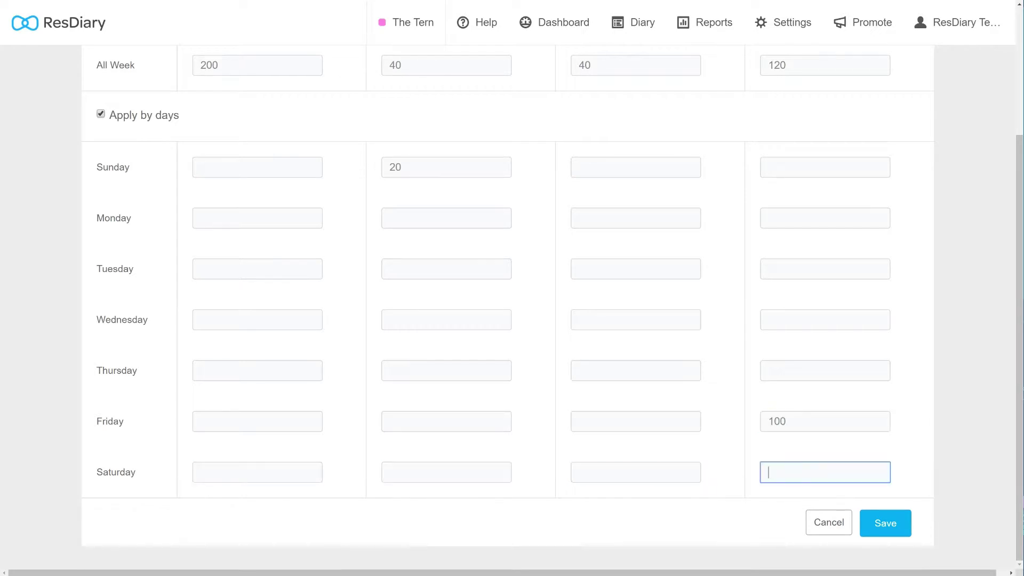
type("80")
left_click(883, 525)
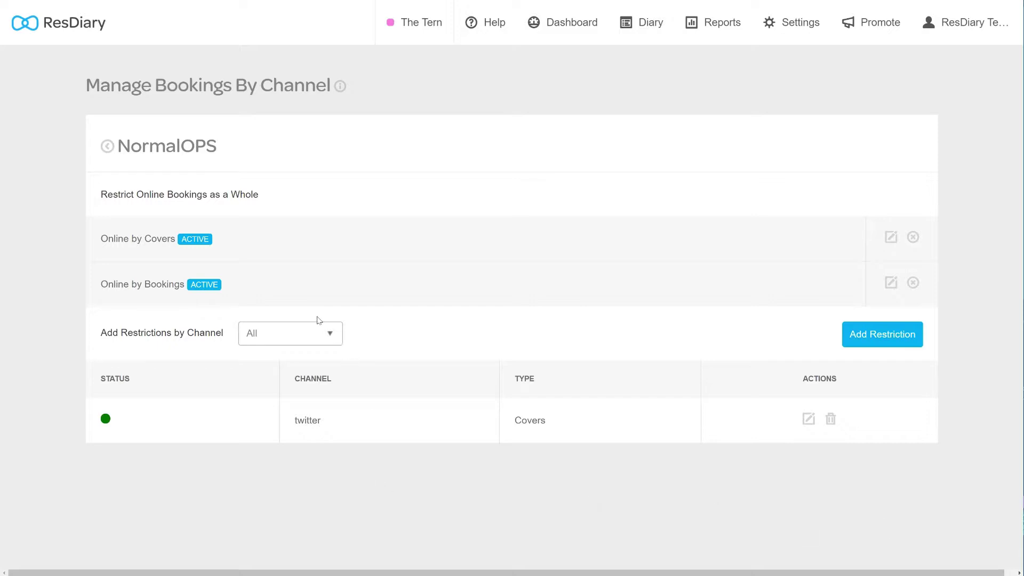
Step: Create a new Facebook Covers restriction with a Max Per Day of 35 for All Week
left_click(325, 332)
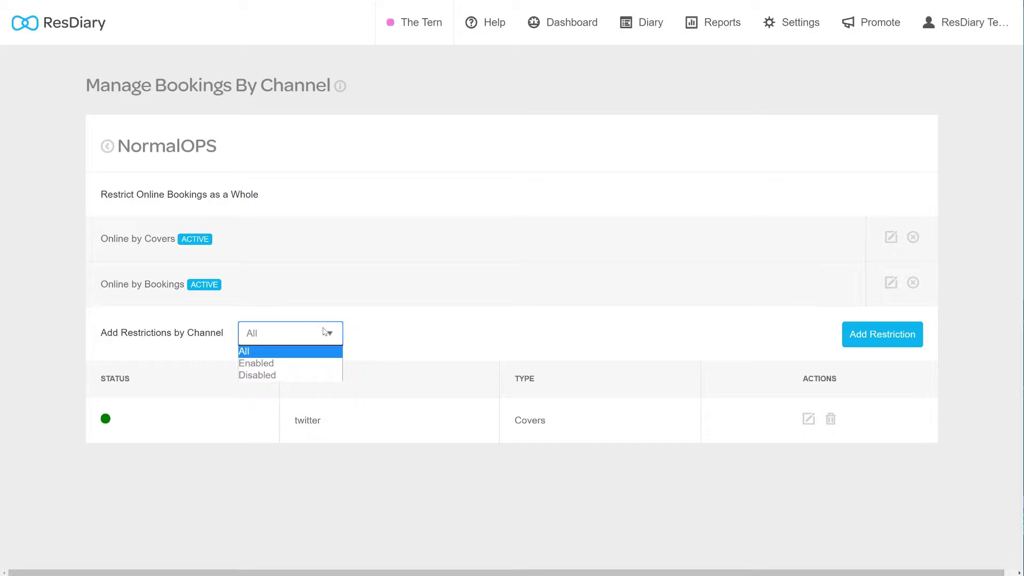
left_click(883, 333)
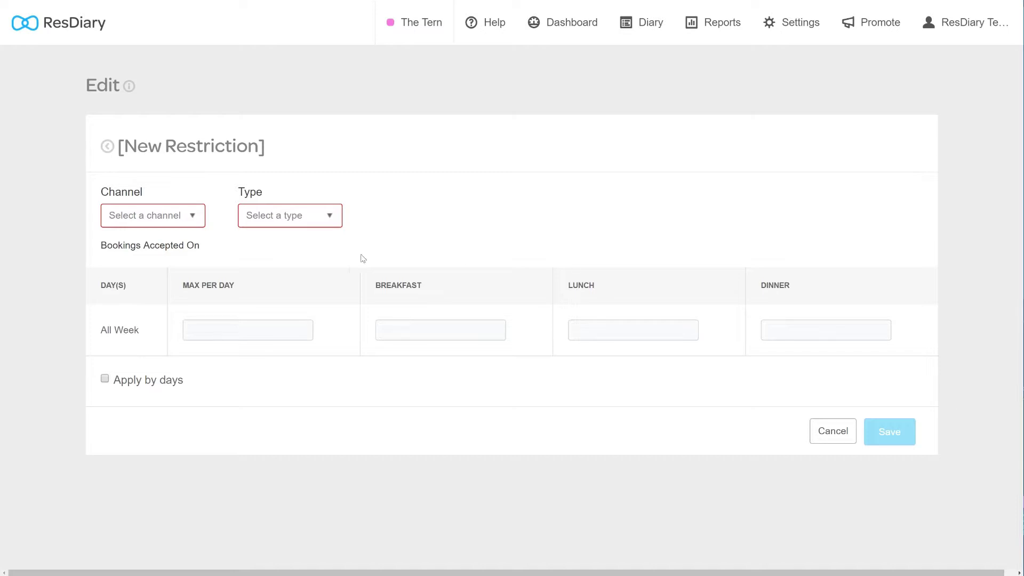
left_click(197, 216)
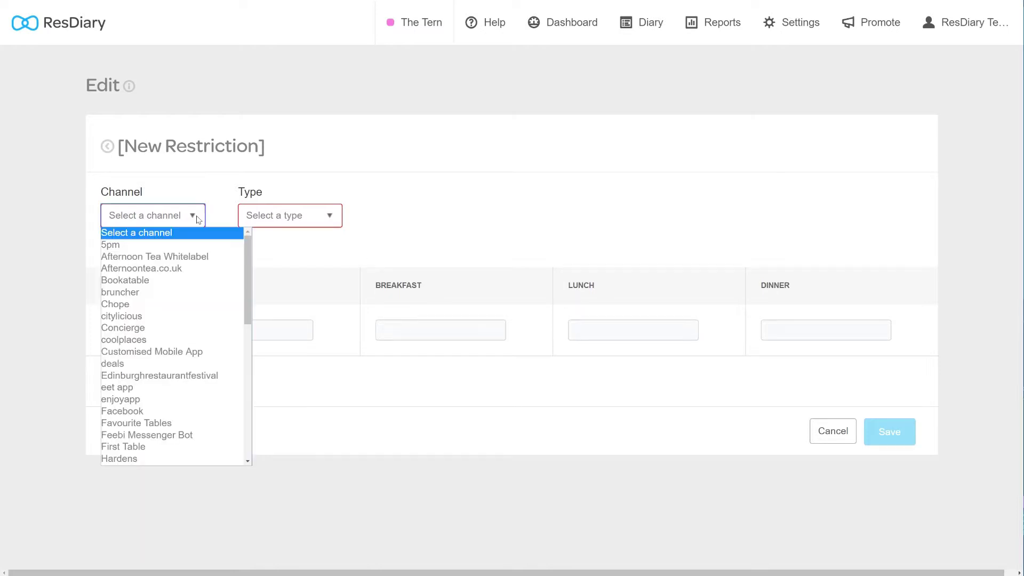
left_click(149, 411)
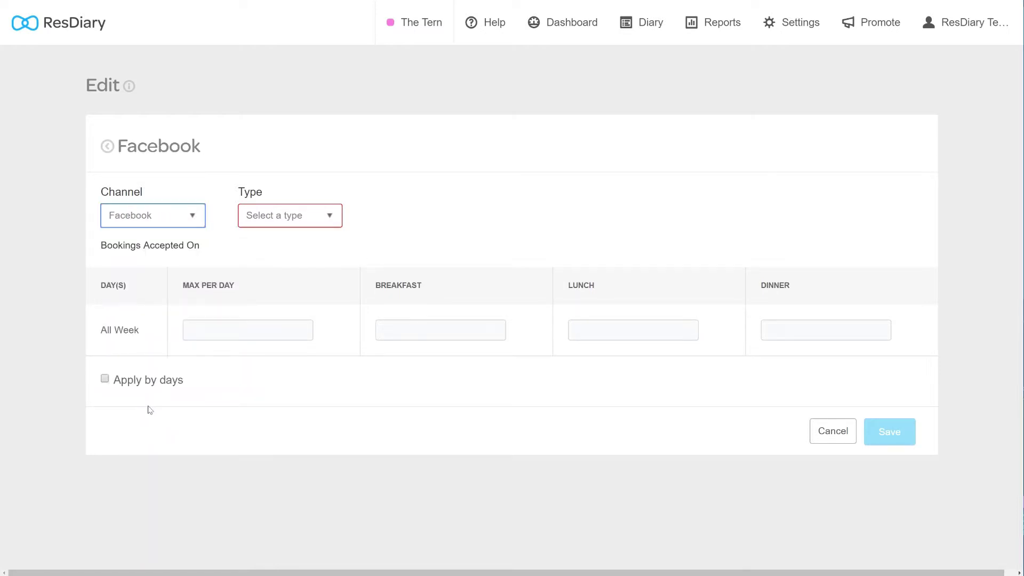
left_click(302, 220)
left_click(292, 247)
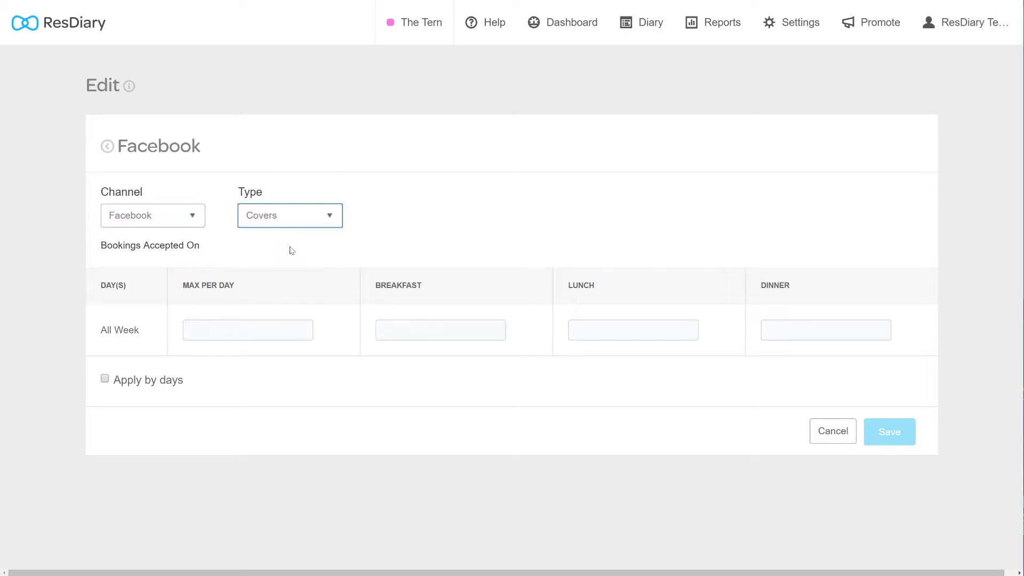
left_click(247, 329)
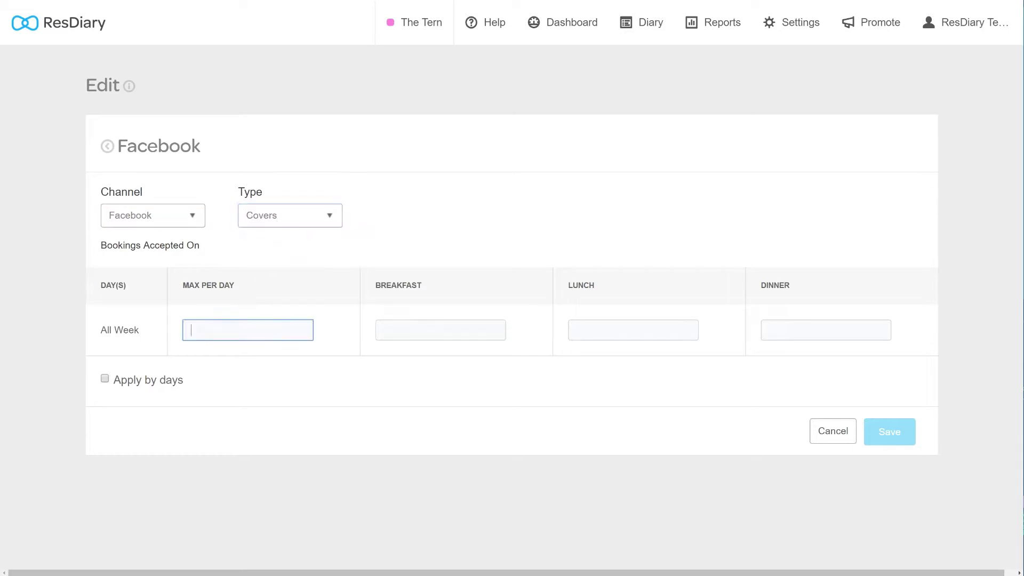
type("35")
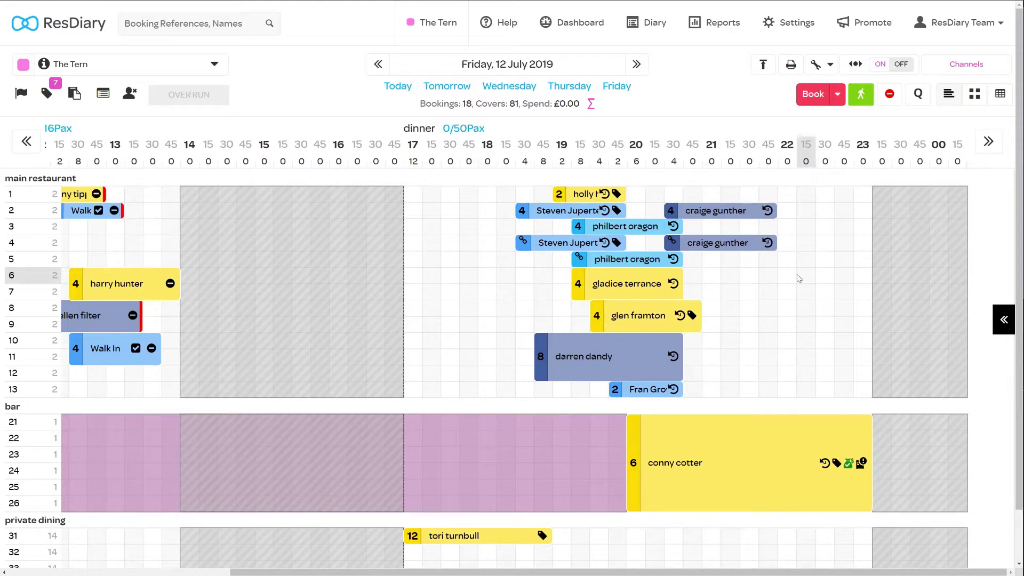
left_click(558, 27)
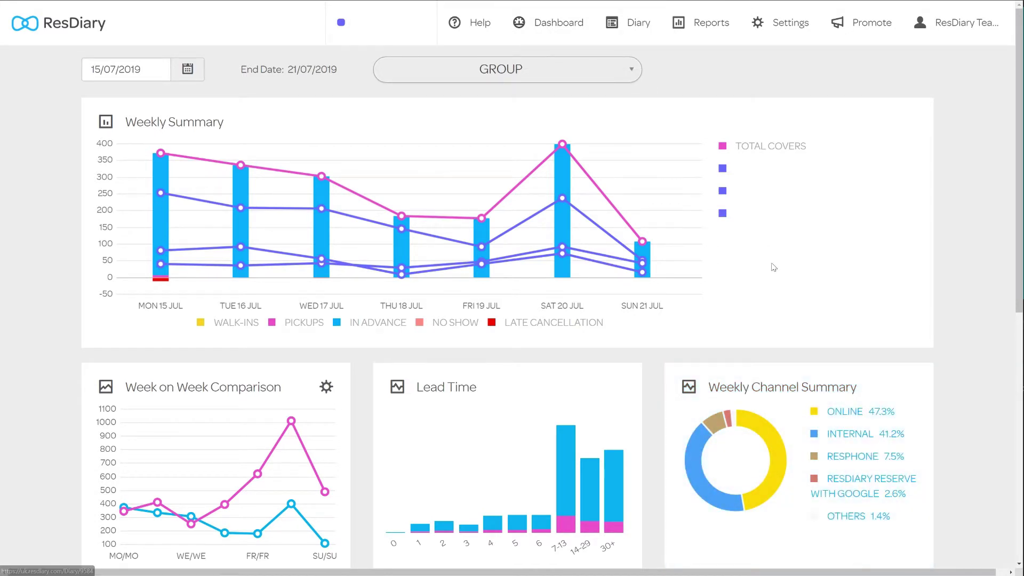
mouse_move(852, 479)
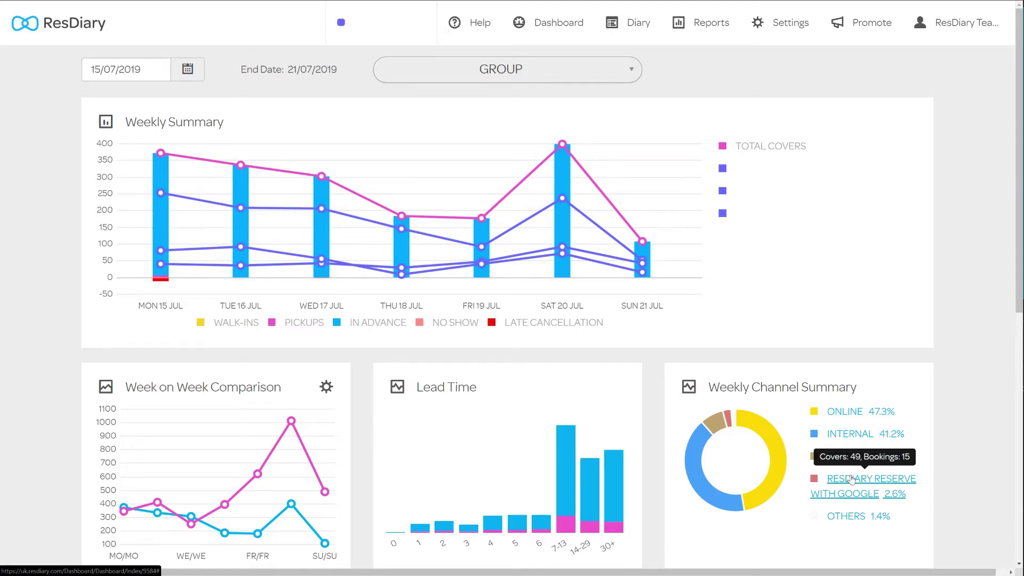
left_click(852, 479)
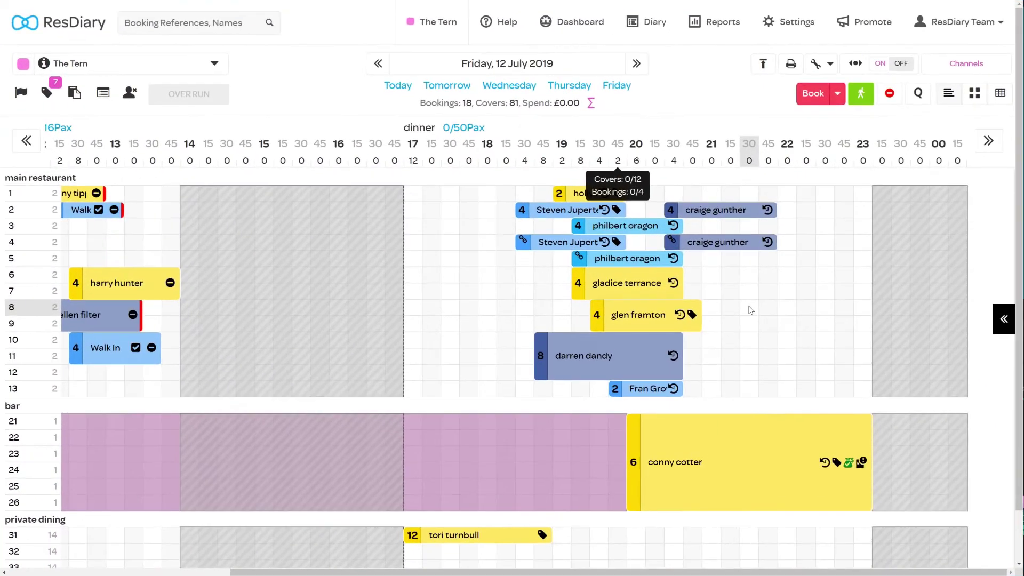
Step: Review the column lists in Reports Settings without changes, then return to the Reports Dashboard
left_click(720, 20)
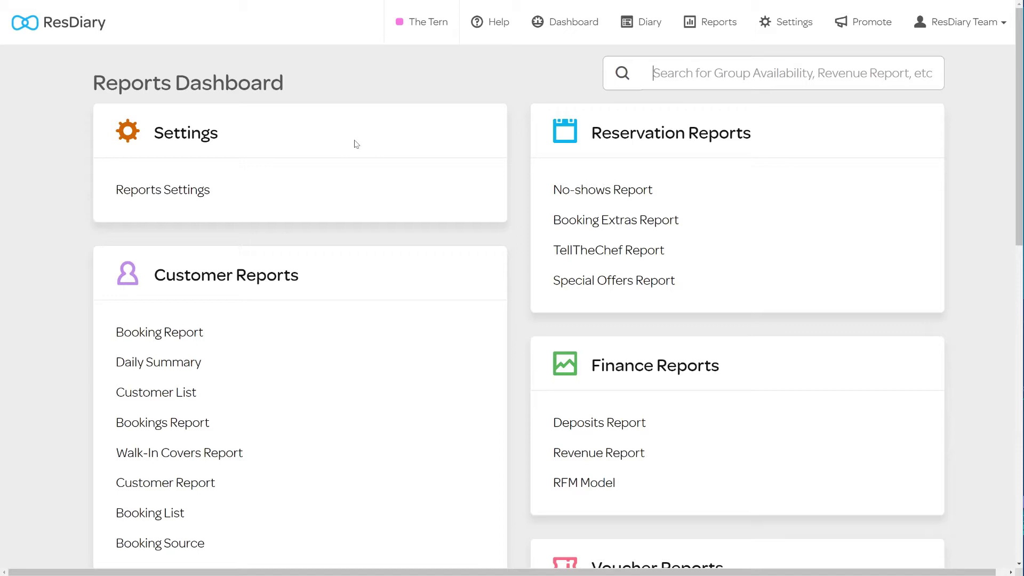
left_click(176, 190)
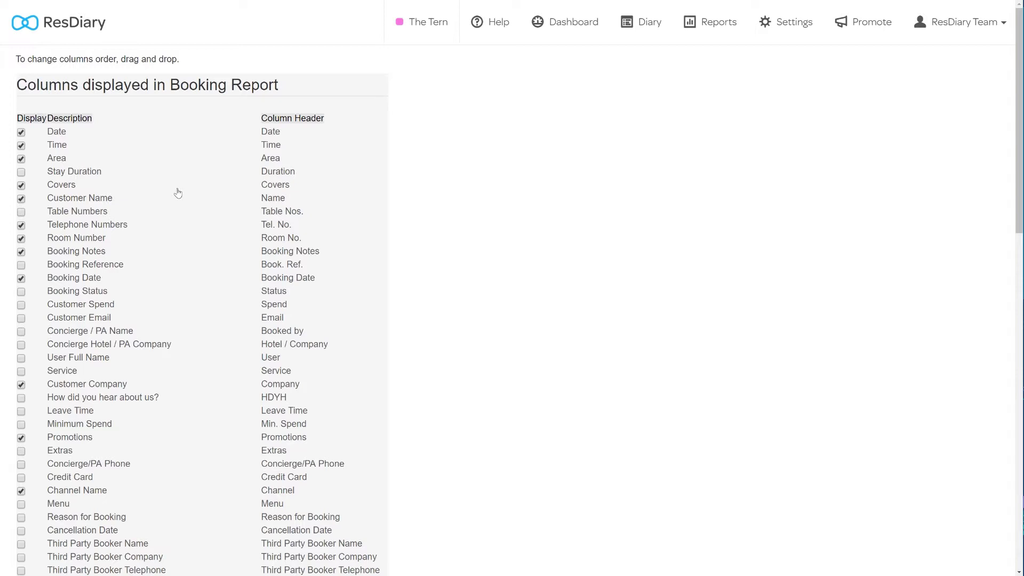
scroll(178, 189, "down", 8)
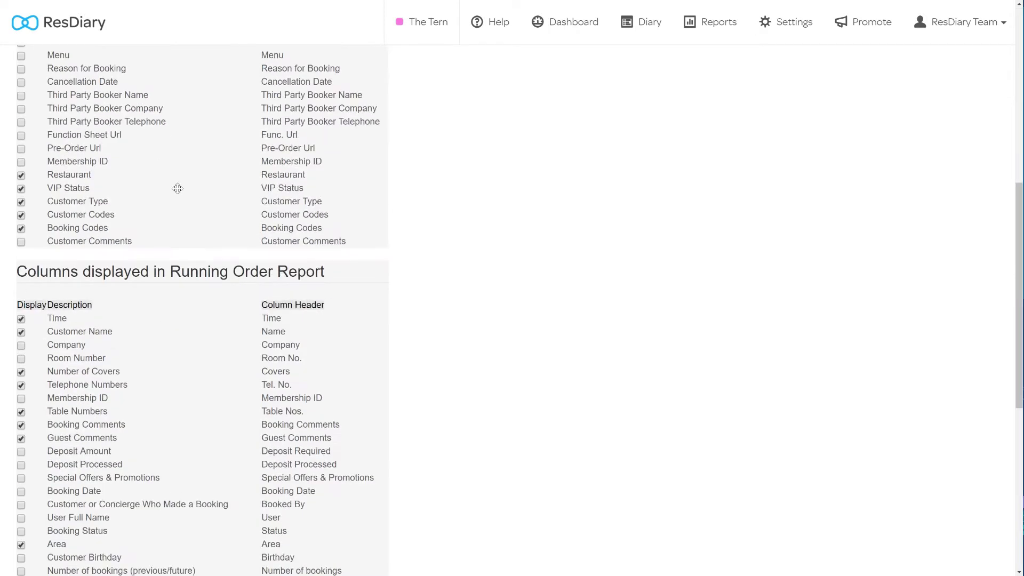
scroll(178, 188, "down", 8)
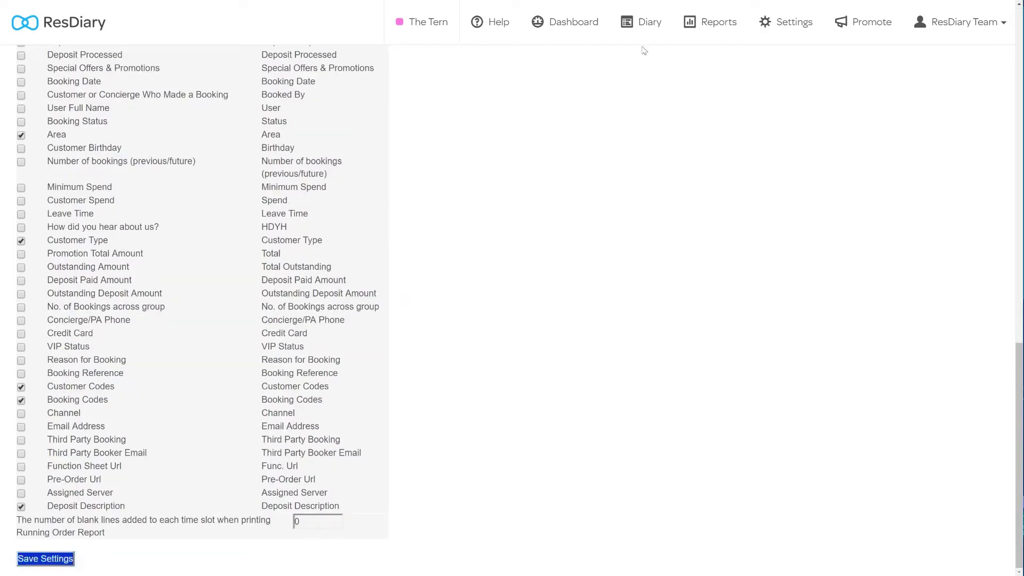
left_click(703, 33)
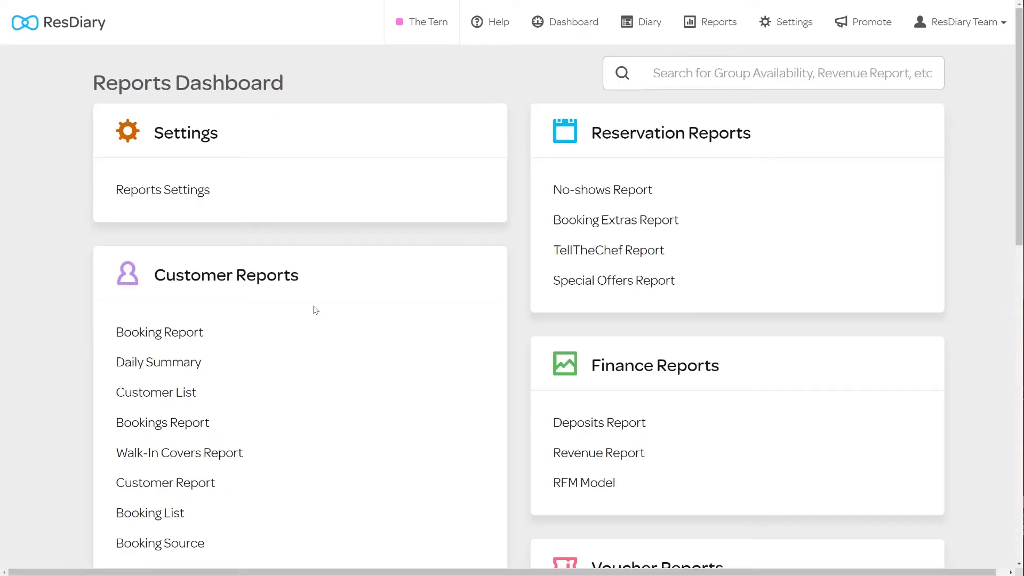
Step: Generate the Bookings Report filtered to parties of 8 persons or less
left_click(191, 424)
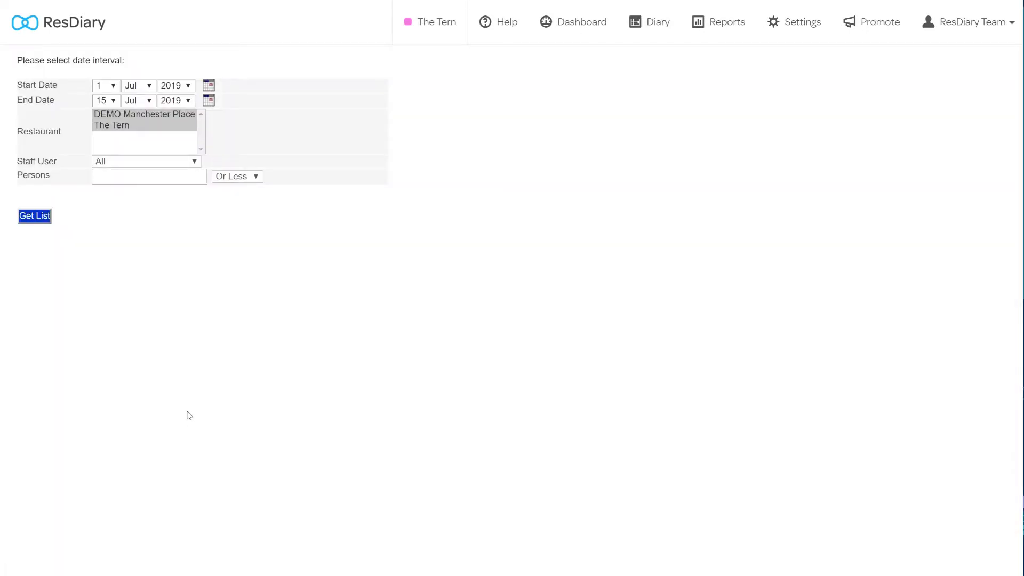
left_click(149, 176)
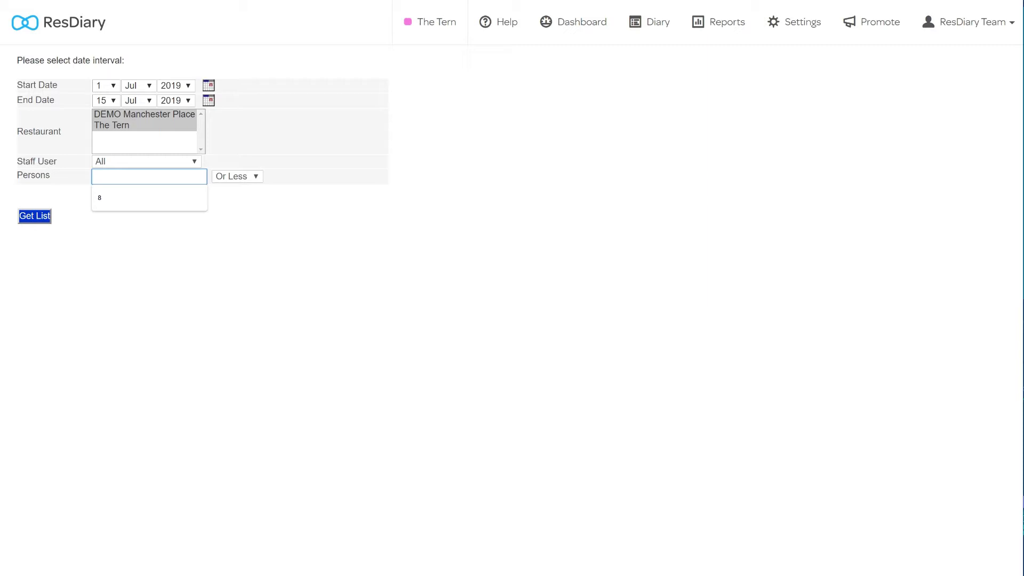
type("8")
left_click(34, 218)
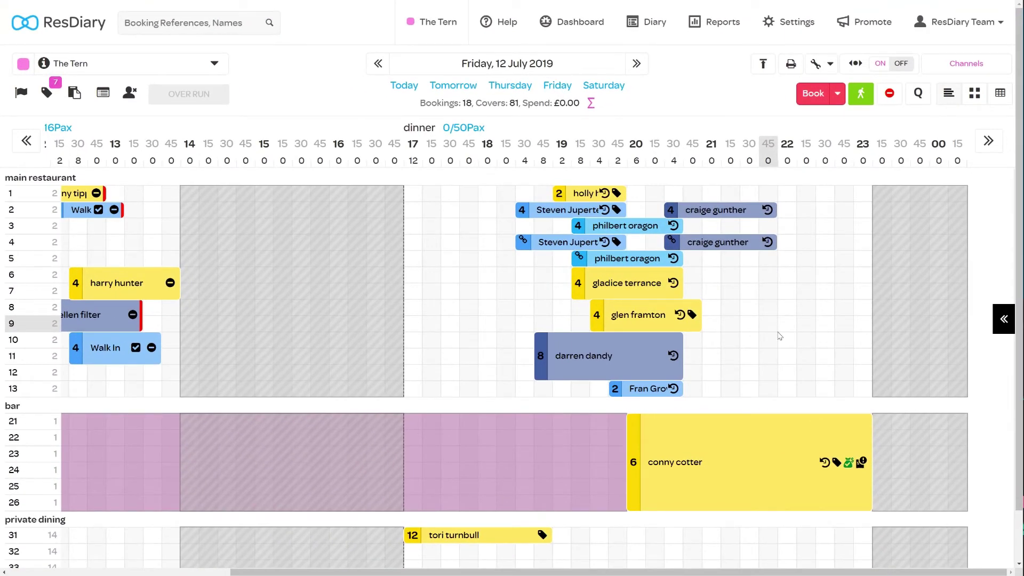
Step: Open the Booking Source report with type 'Where your bookings come from' and All Channels
left_click(723, 26)
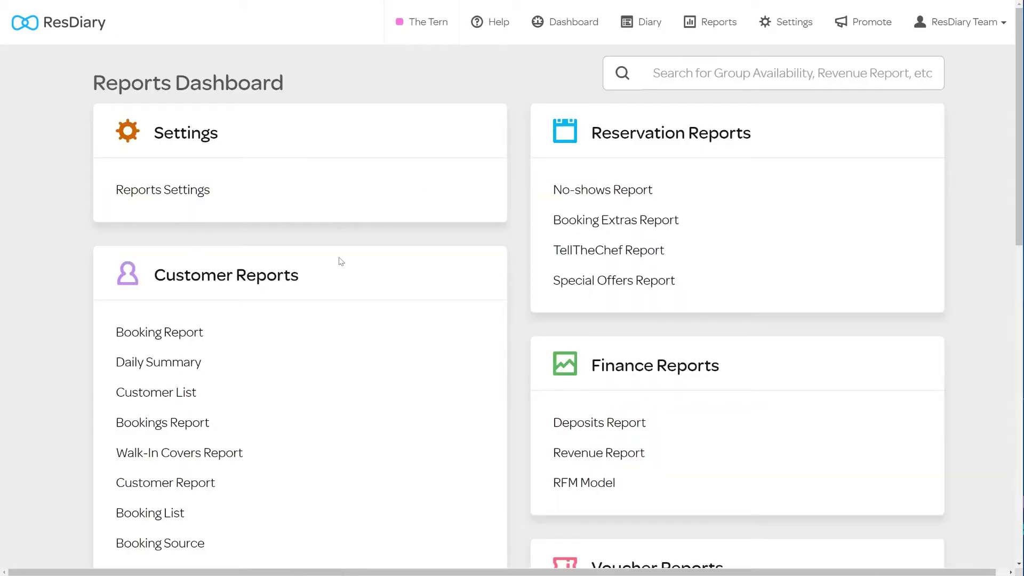
left_click(172, 545)
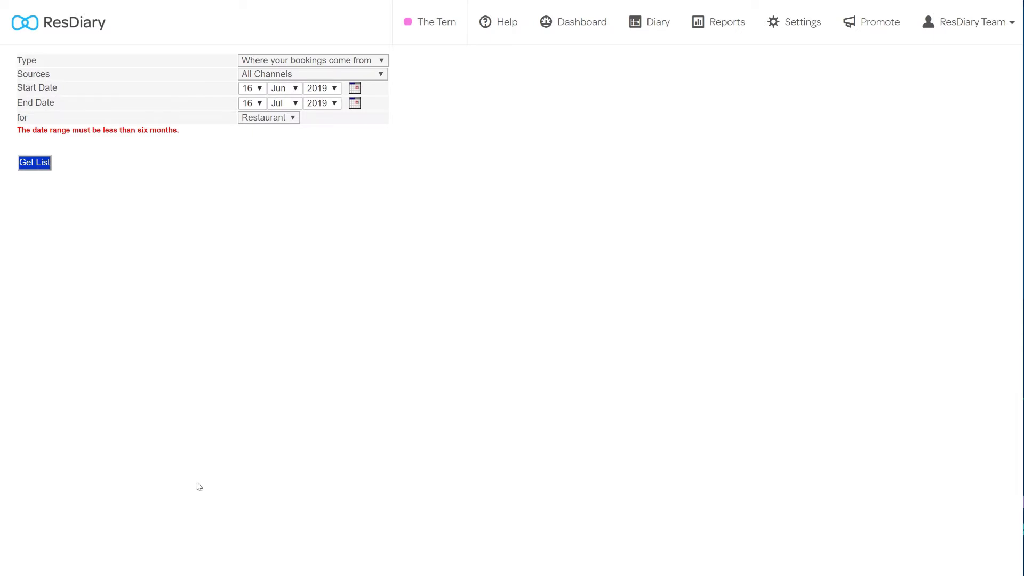
left_click(349, 60)
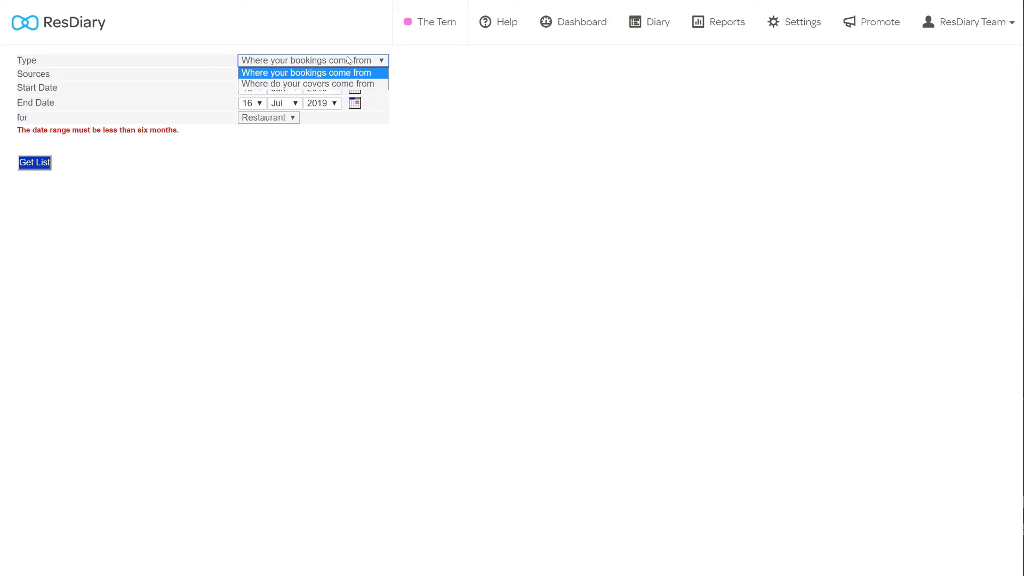
left_click(347, 60)
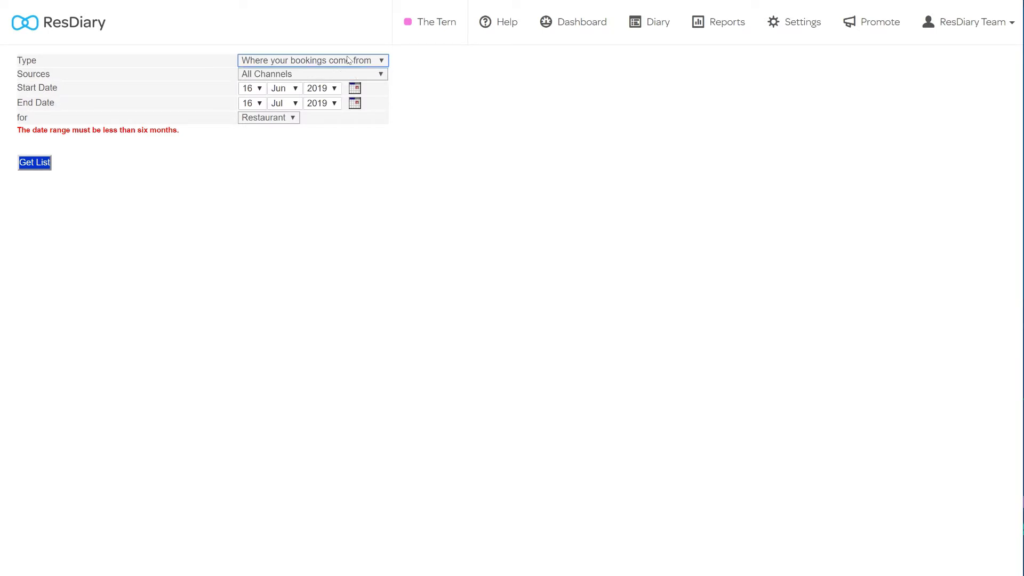
left_click(331, 80)
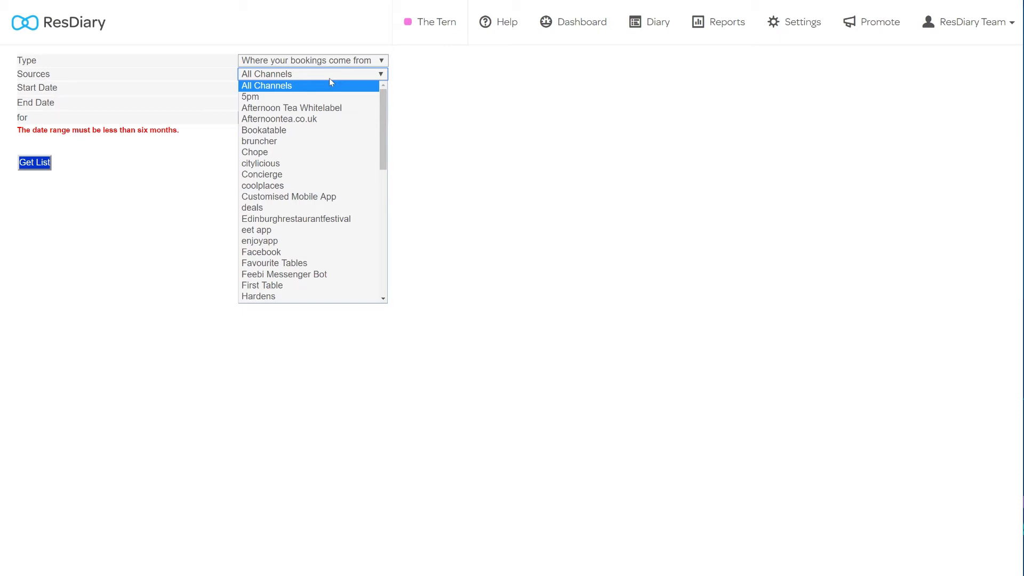
left_click(329, 79)
Step: Set the dates to 1–31 January 2019 for the Restaurant and generate the table
left_click(247, 88)
left_click(247, 100)
left_click(282, 88)
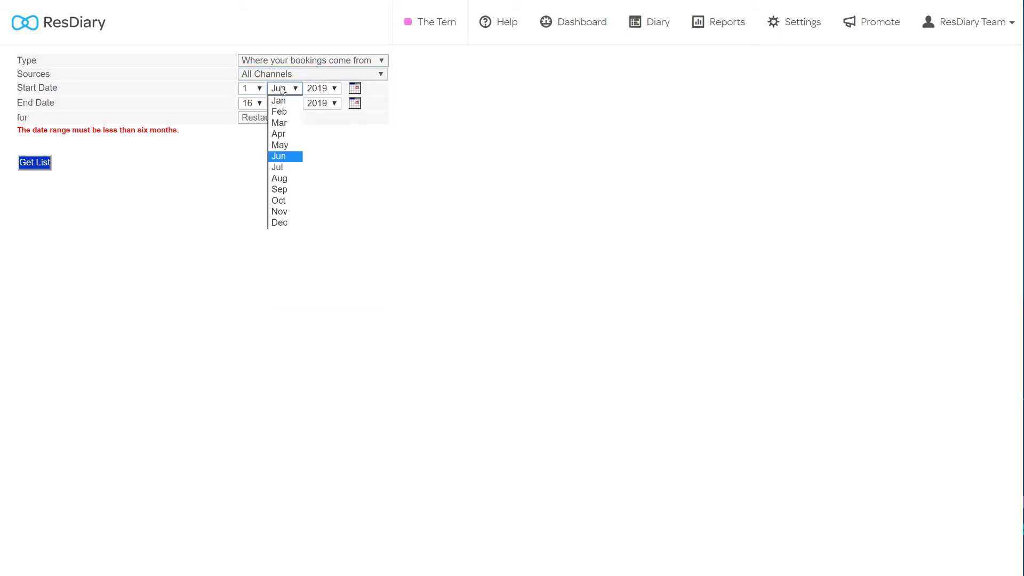
left_click(279, 100)
left_click(251, 103)
scroll(248, 283, "down", 4)
left_click(246, 327)
left_click(283, 103)
left_click(270, 115)
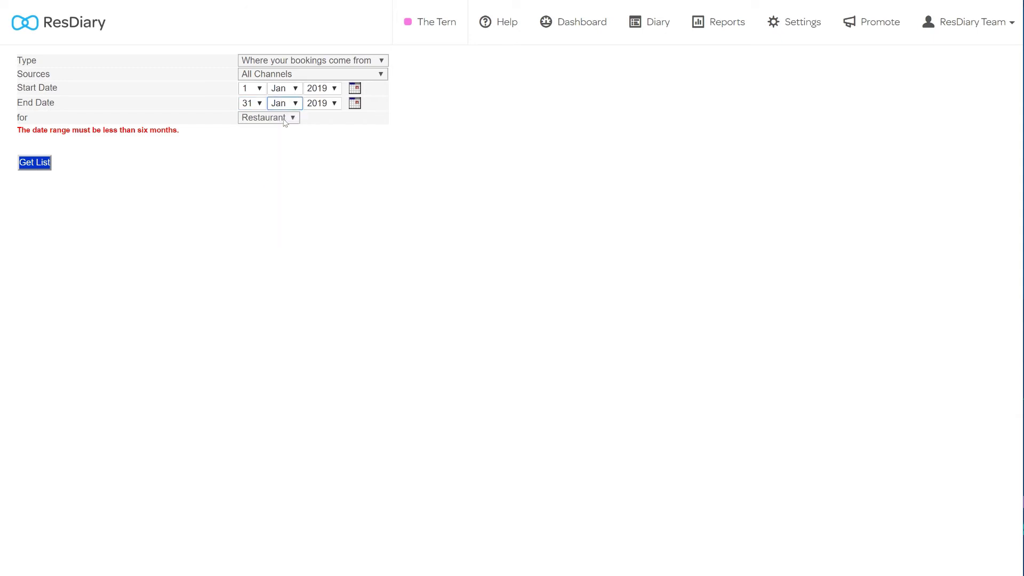
left_click(267, 118)
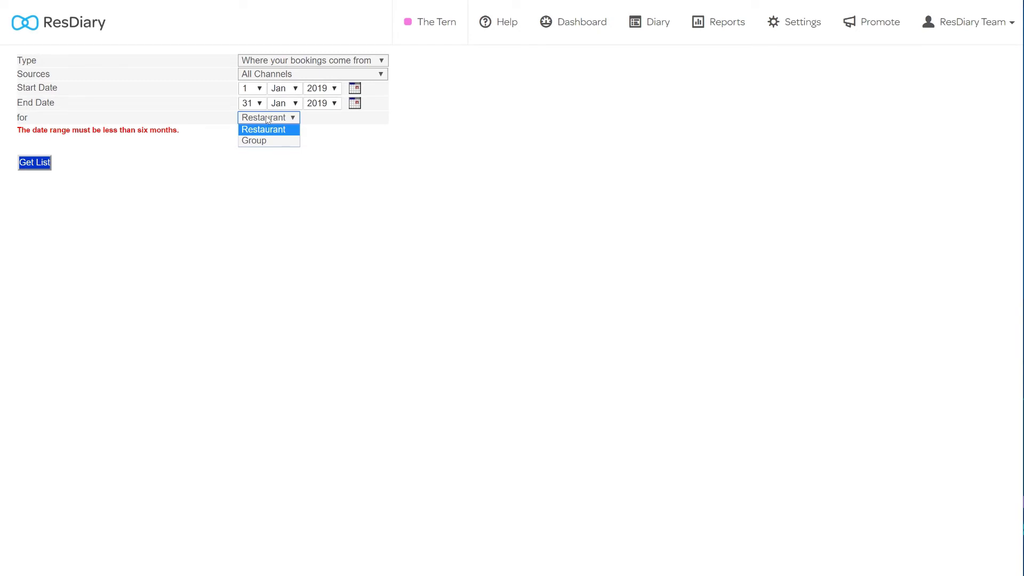
left_click(267, 117)
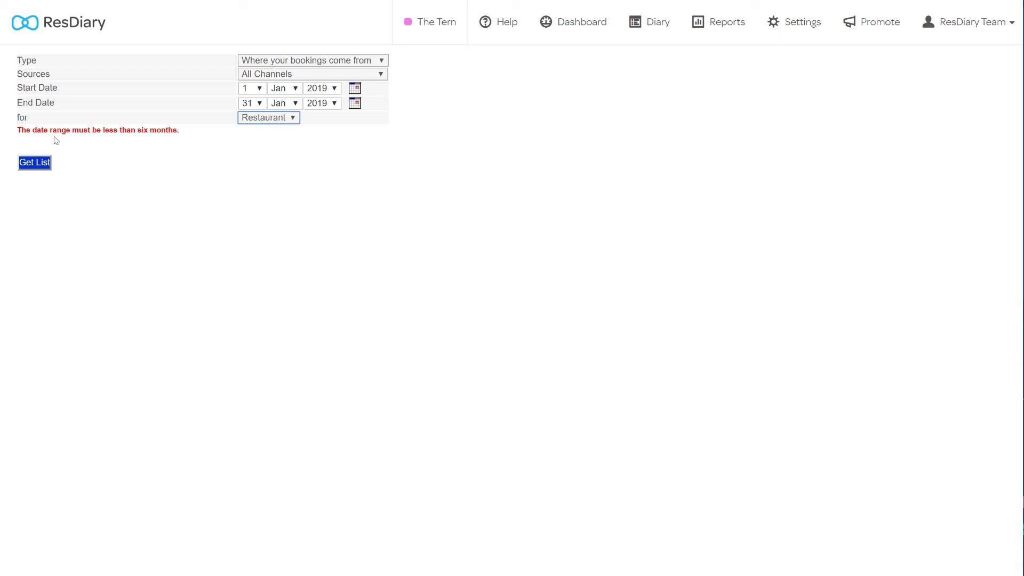
left_click(41, 167)
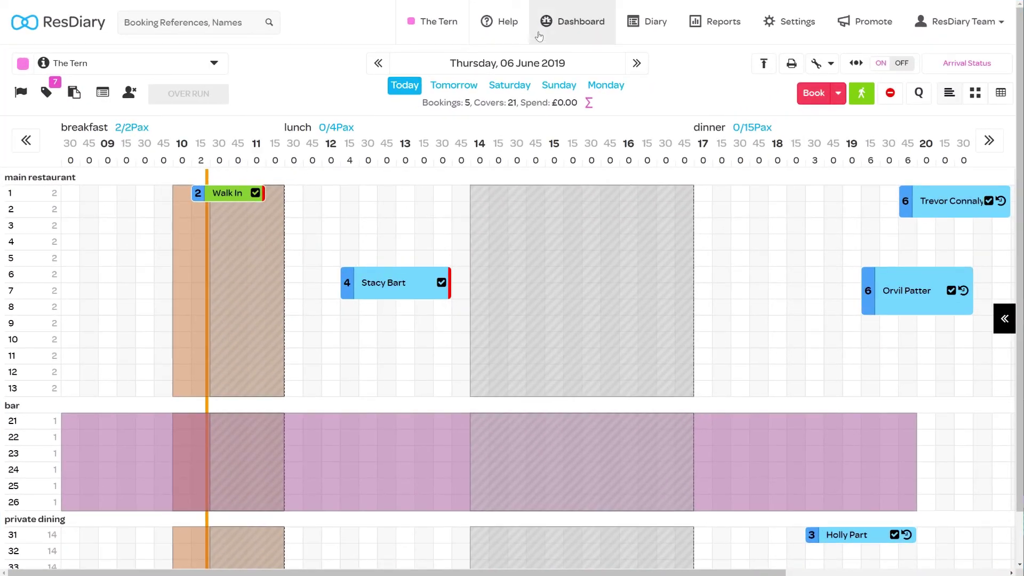
Step: Open the Help panel with Knowledge Base, New Ticket, Feature Suggestions and Interactive Walkthroughs
left_click(564, 87)
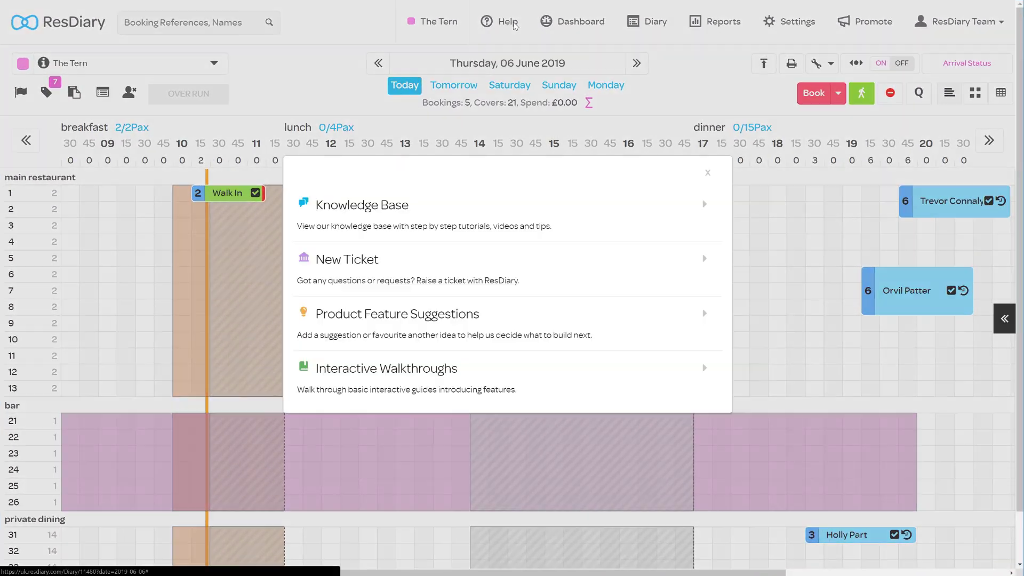